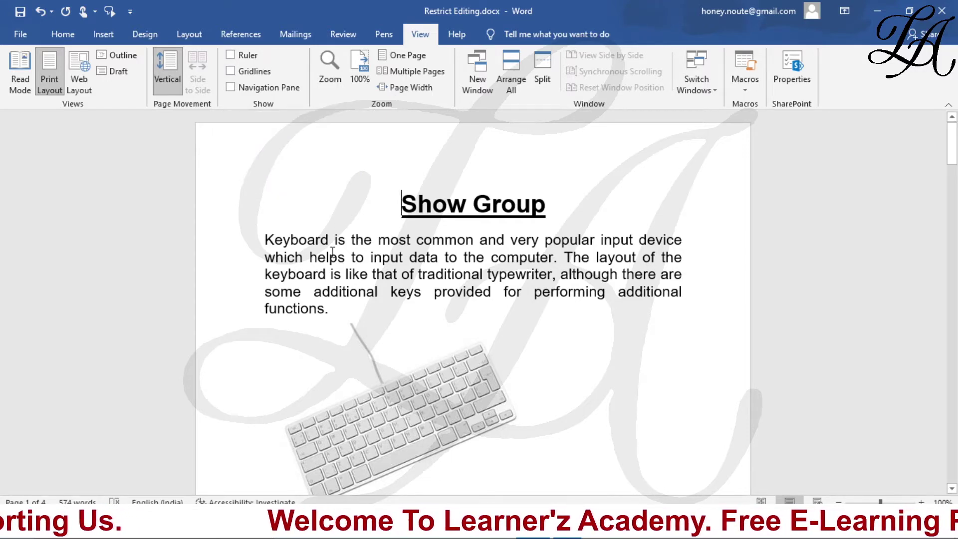
- Show the rulers and pull the heading's right indent in to about 13.5
{"action": "left_click", "coordinate": [230, 56]}
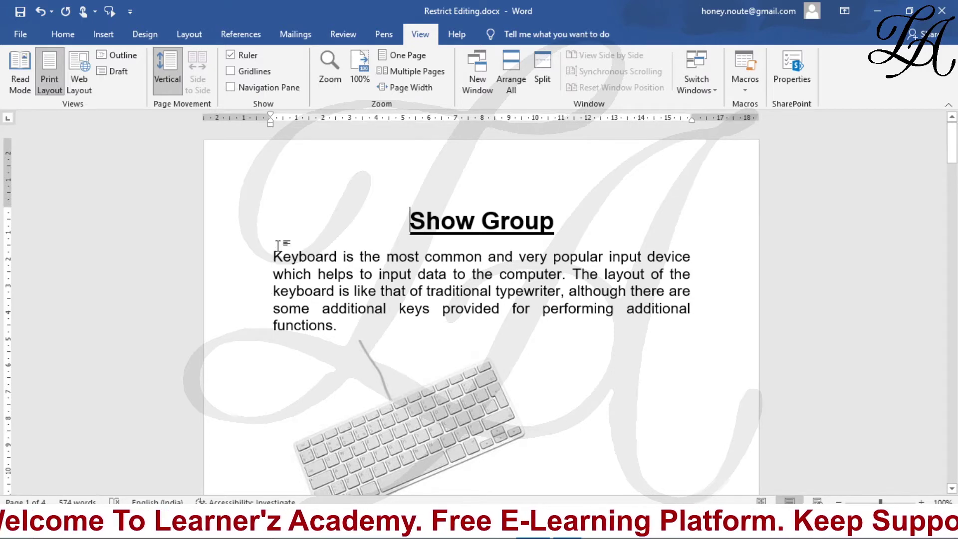
{"action": "mouse_move", "coordinate": [270, 120]}
{"action": "left_mouse_down"}
{"action": "mouse_move", "coordinate": [286, 124]}
{"action": "mouse_move", "coordinate": [281, 117]}
{"action": "left_mouse_up"}
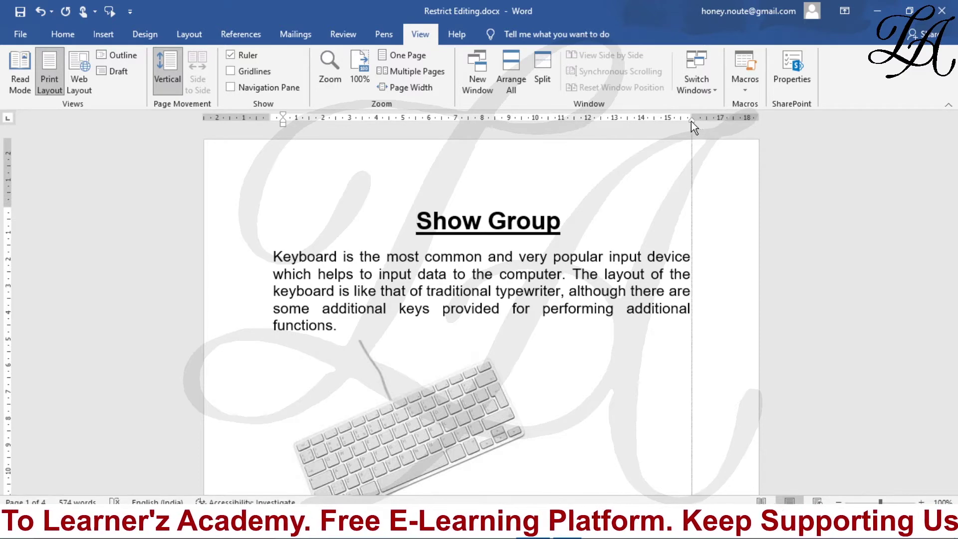
{"action": "left_click_drag", "start_coordinate": [693, 121], "coordinate": [630, 121]}
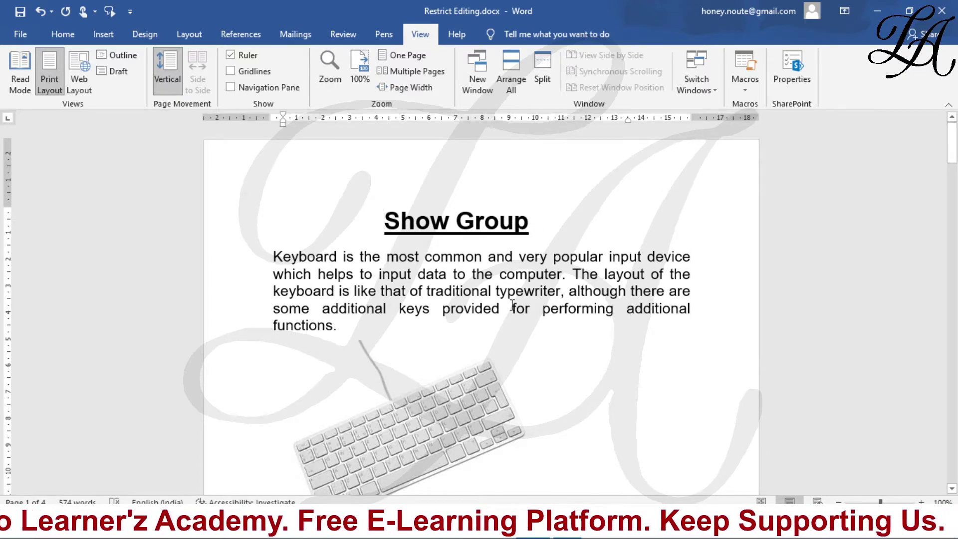
{"action": "mouse_move", "coordinate": [456, 221]}
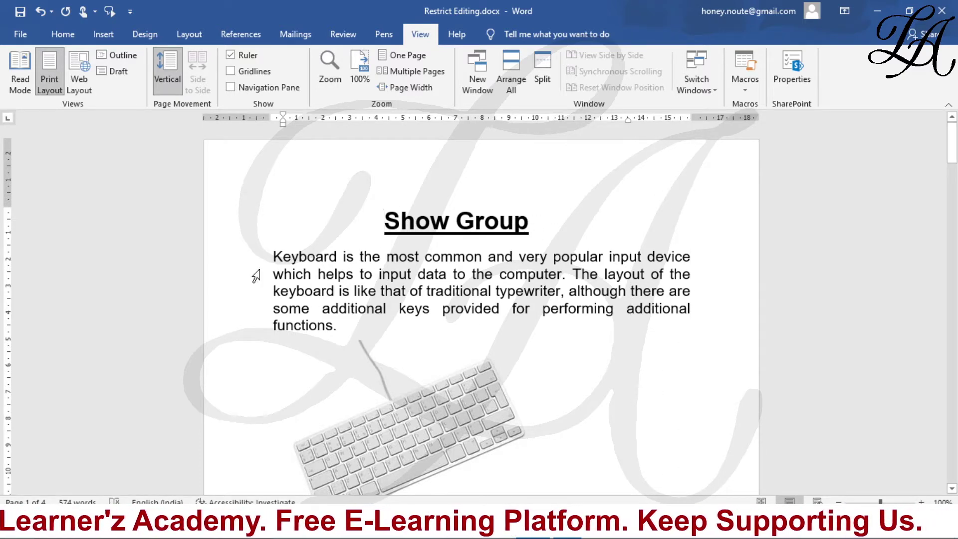
- Move the Keyboard paragraph's hanging and first-line indents further right, then toggle the ruler off and on
{"action": "left_click", "coordinate": [273, 256]}
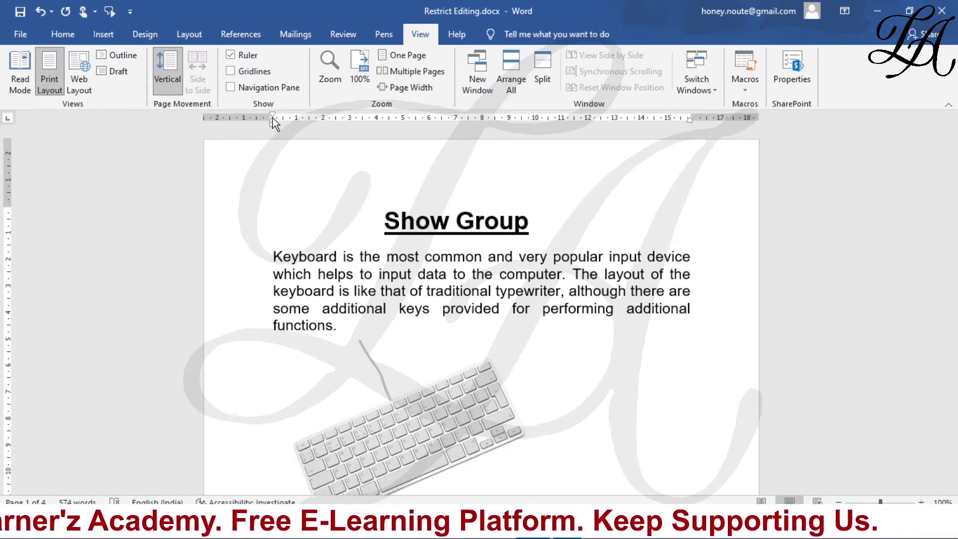
{"action": "left_click_drag", "start_coordinate": [273, 120], "coordinate": [310, 119]}
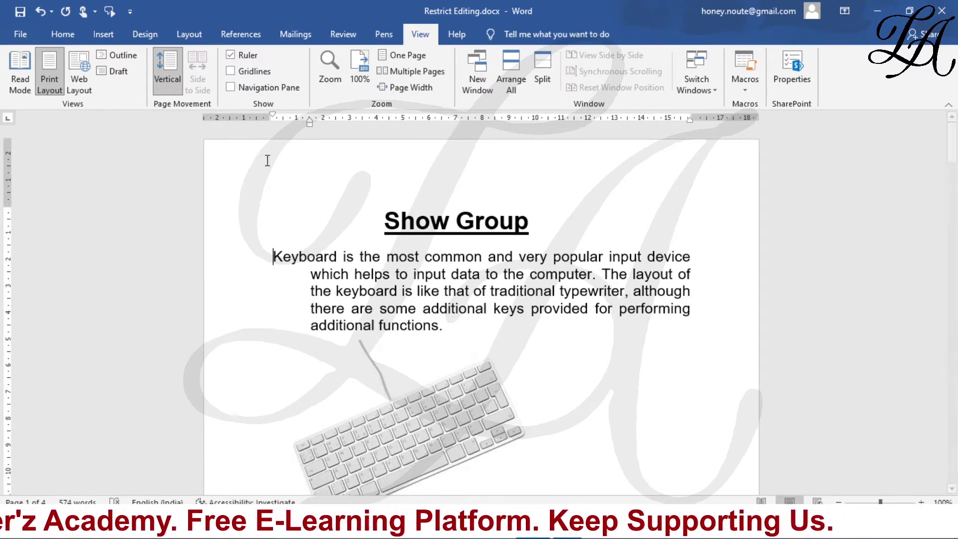
{"action": "left_click_drag", "start_coordinate": [274, 116], "coordinate": [311, 119]}
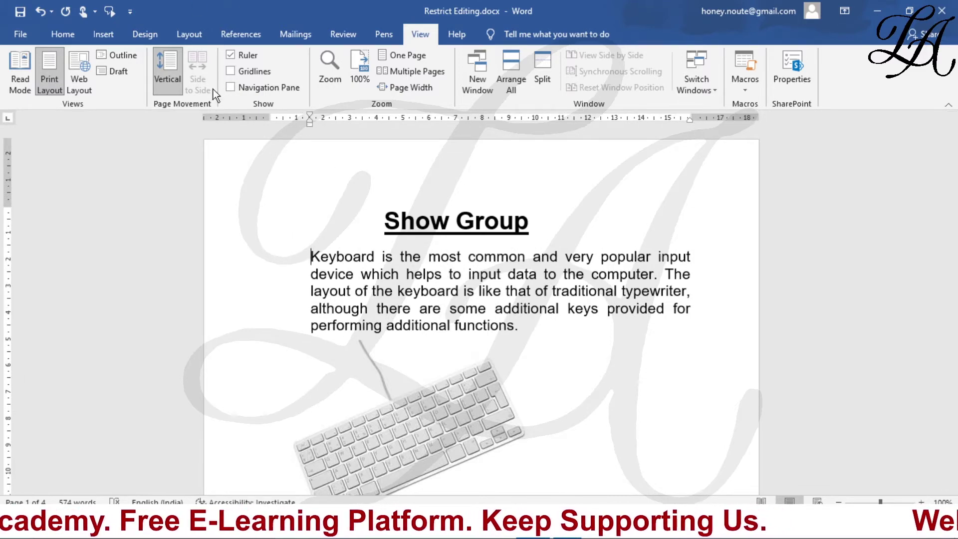
{"action": "left_click", "coordinate": [231, 54]}
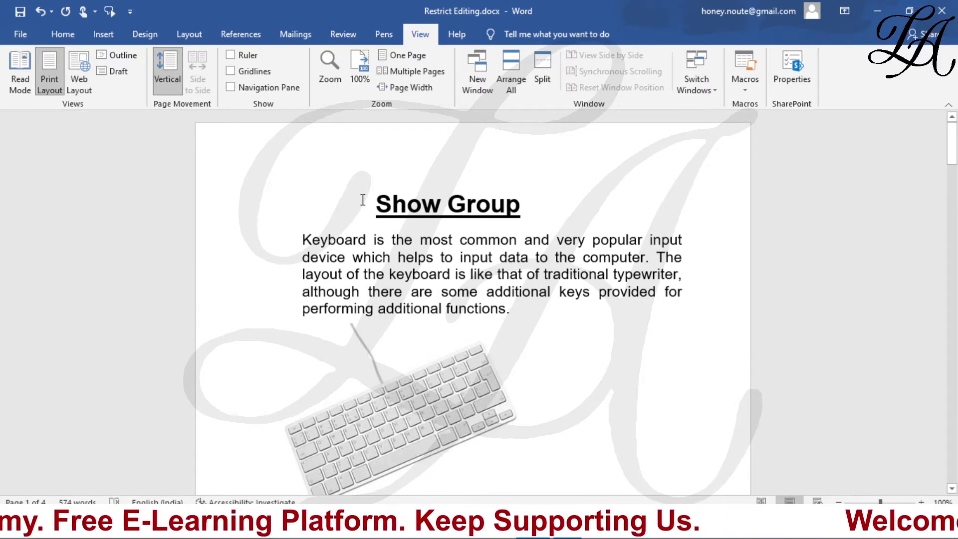
{"action": "left_click", "coordinate": [231, 57]}
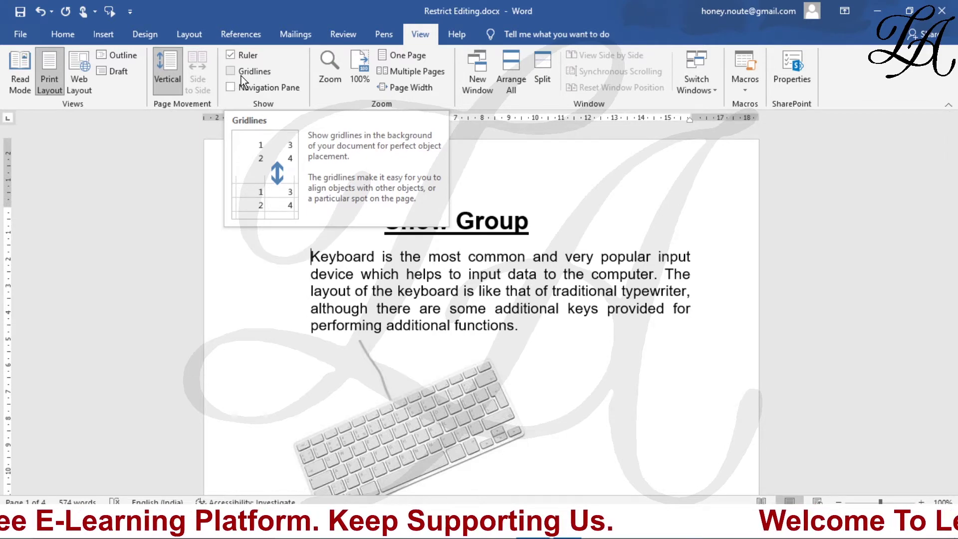
{"action": "left_click", "coordinate": [230, 71]}
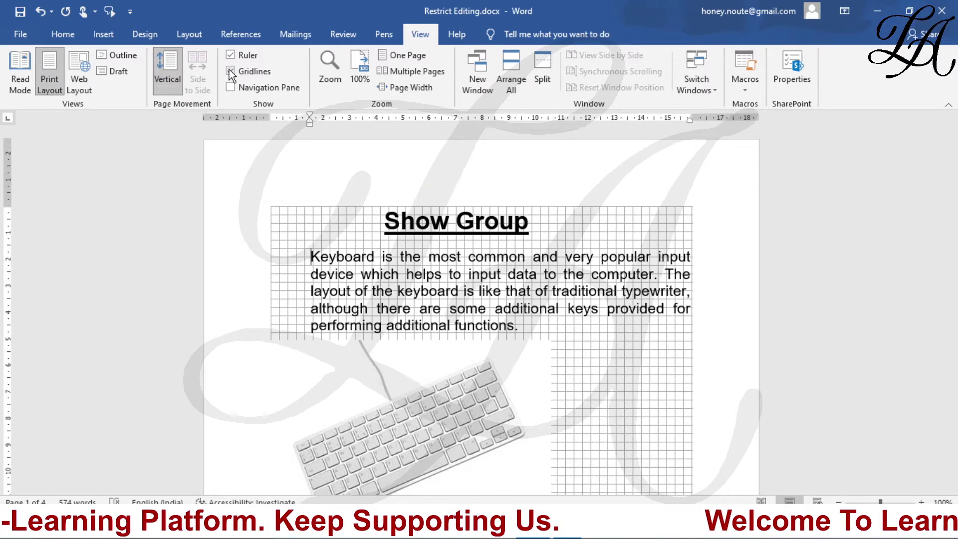
{"action": "scroll", "coordinate": [549, 381], "scroll_direction": "down", "scroll_amount": 5}
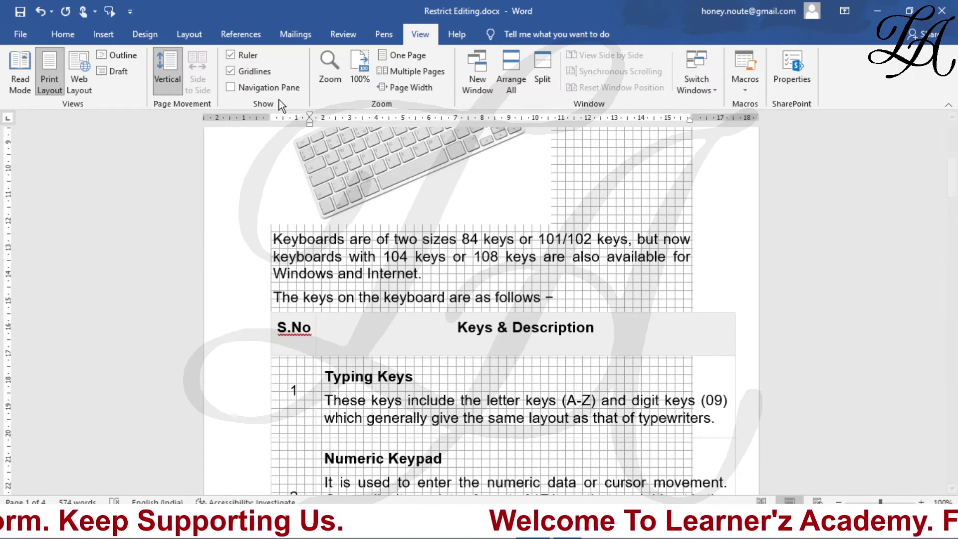
{"action": "left_click", "coordinate": [231, 71]}
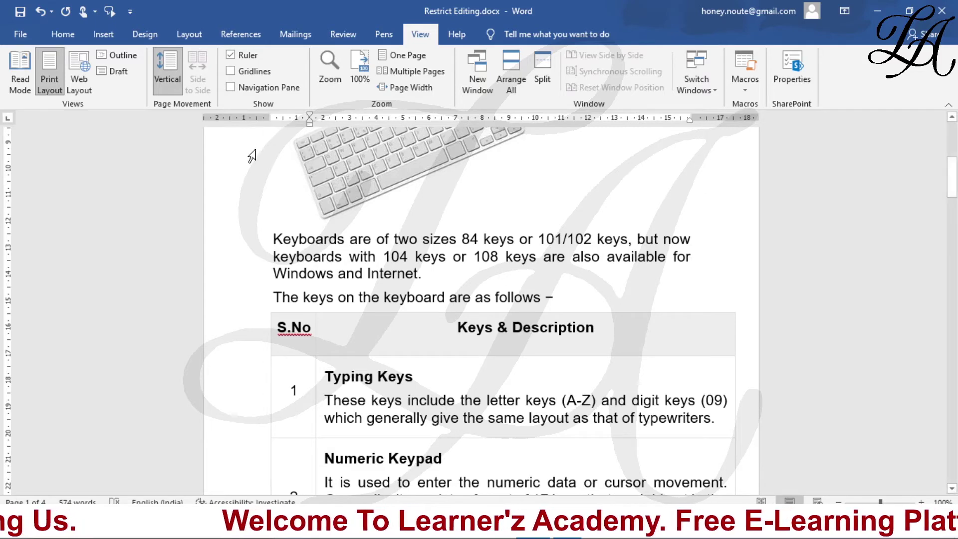
- Open the Navigation Pane, jump to Light Pen, search 'CPU' and land on its Light Pen match
{"action": "left_click", "coordinate": [230, 88]}
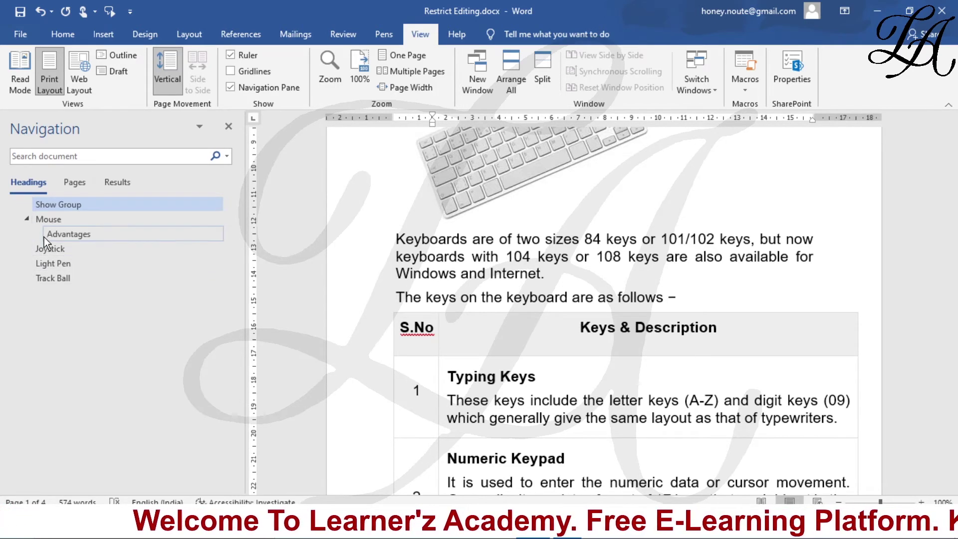
{"action": "left_click", "coordinate": [55, 262]}
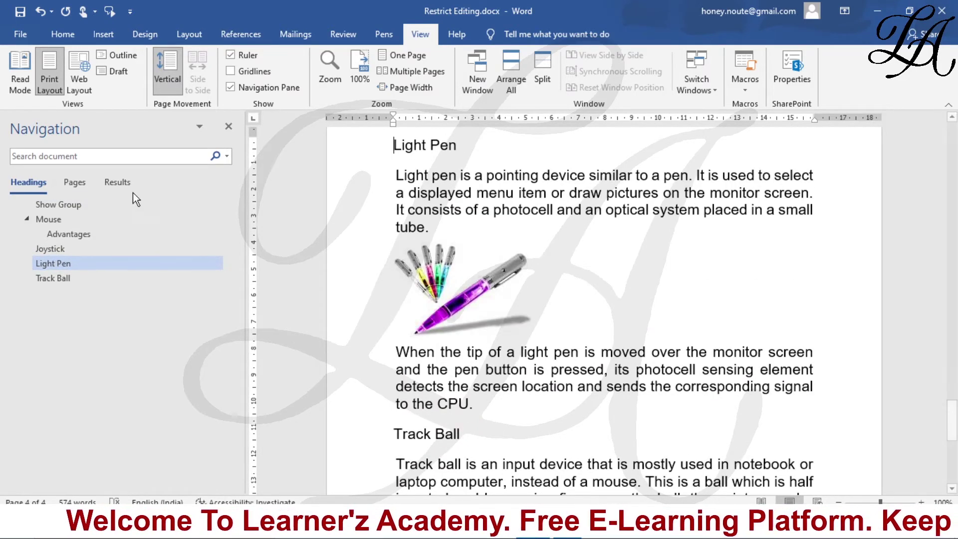
{"action": "left_click", "coordinate": [53, 156]}
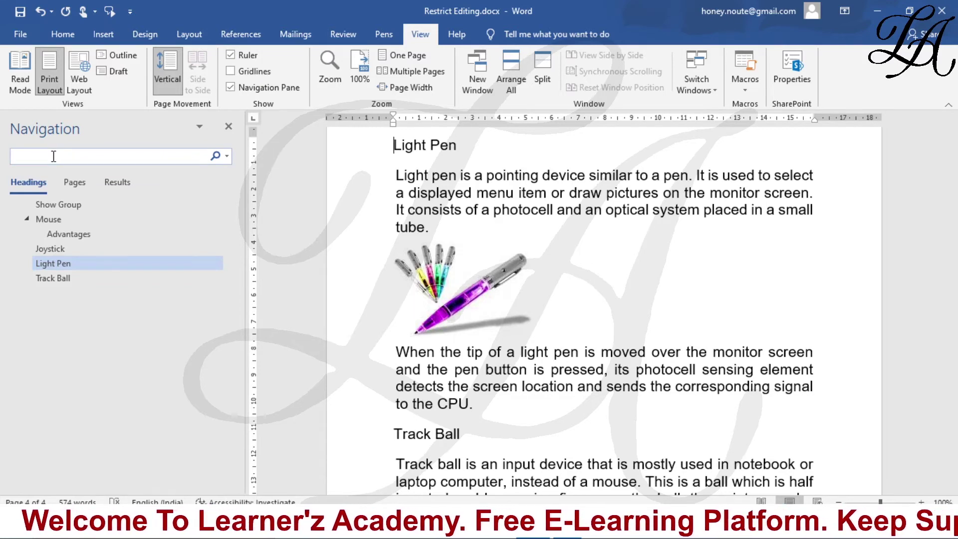
{"action": "type", "text": "c"}
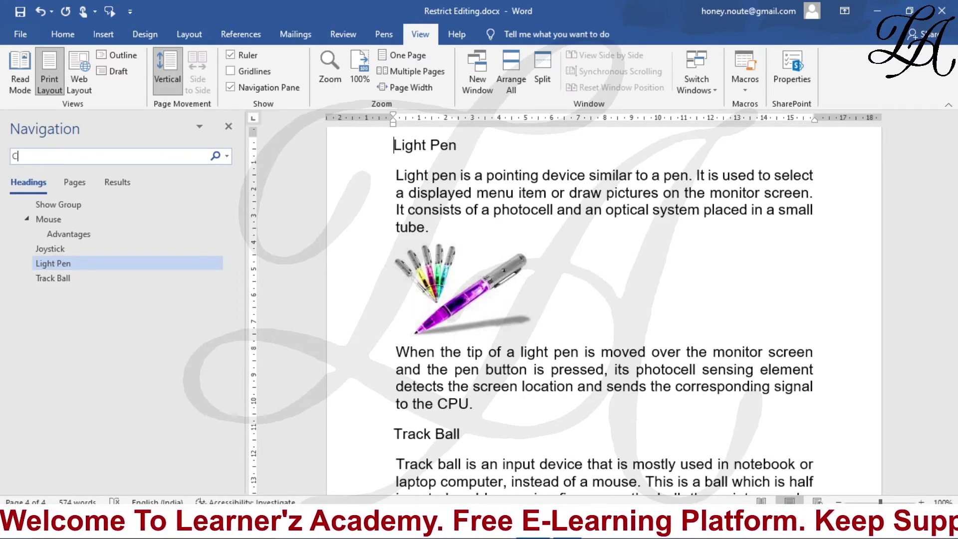
{"action": "type", "text": "PU"}
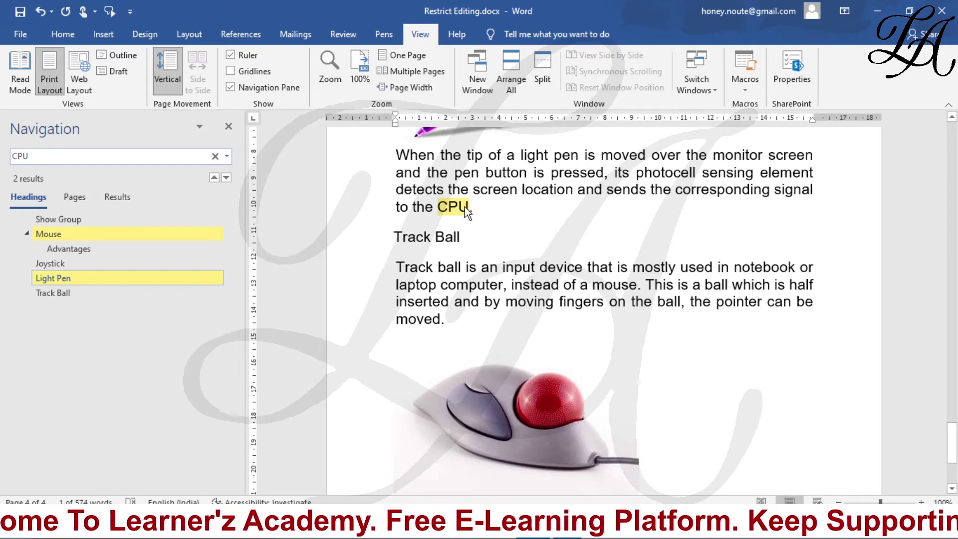
{"action": "mouse_move", "coordinate": [427, 237]}
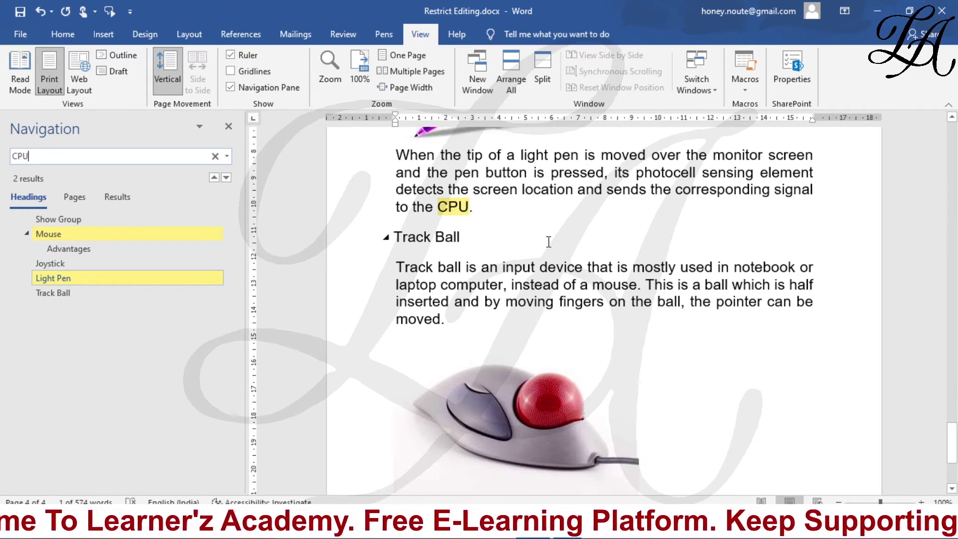
{"action": "left_click", "coordinate": [227, 179]}
{"action": "left_click", "coordinate": [226, 179]}
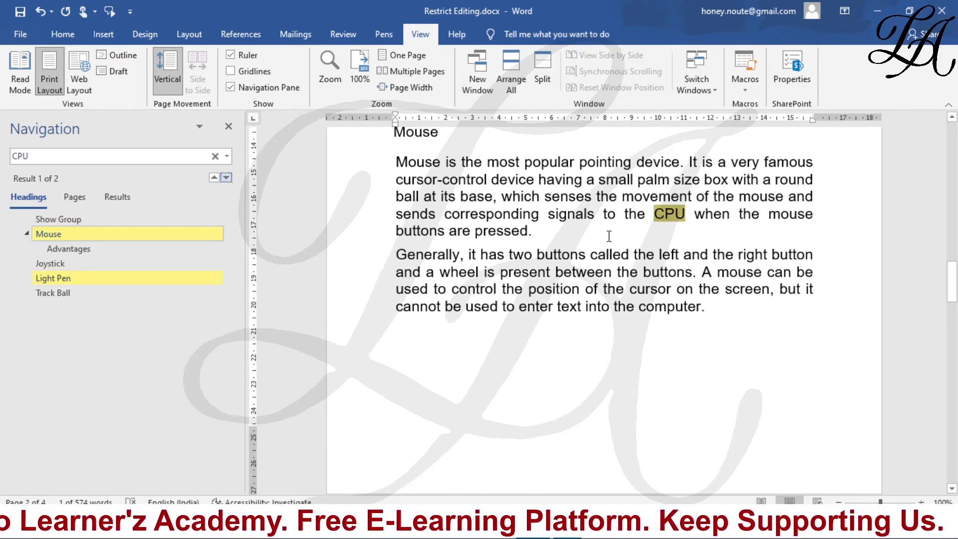
{"action": "left_click", "coordinate": [213, 178]}
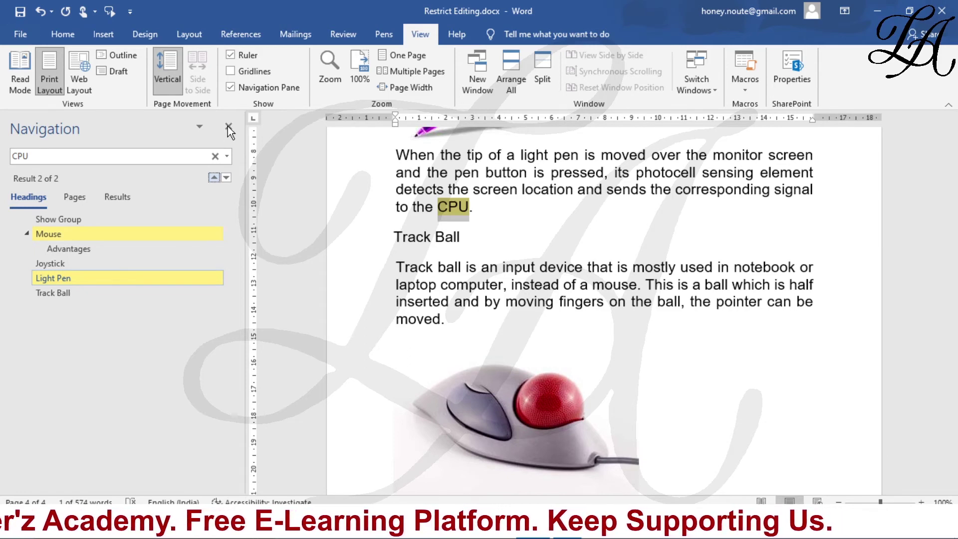
- Switch the Navigation pane to page thumbnails and go to page 4 with the Light Pen section
{"action": "left_click", "coordinate": [75, 197]}
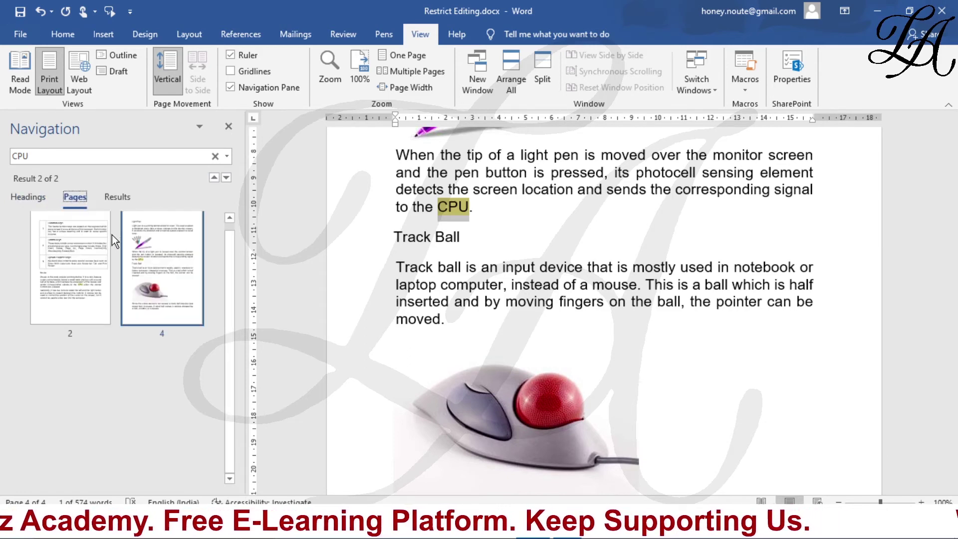
{"action": "left_click", "coordinate": [56, 271]}
{"action": "left_click", "coordinate": [162, 265]}
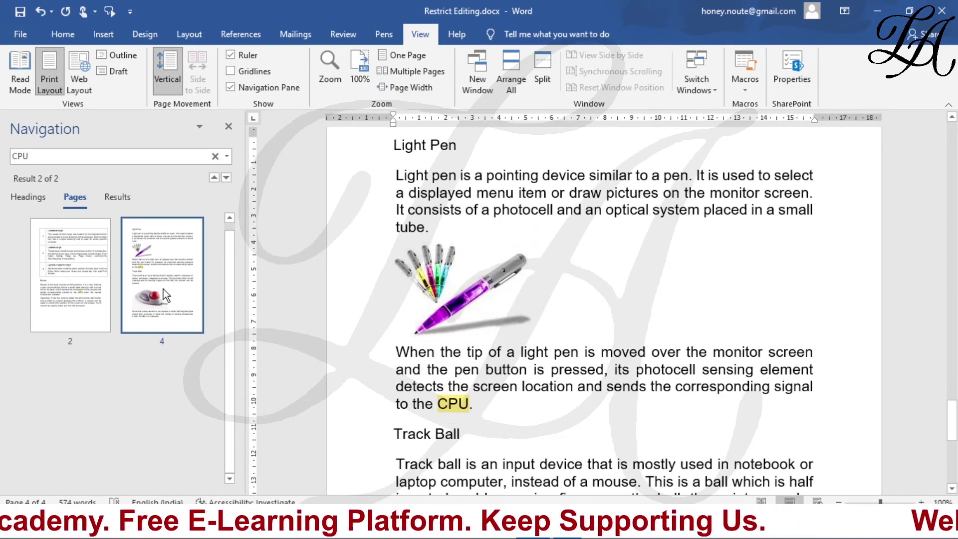
{"action": "scroll", "coordinate": [501, 266], "scroll_direction": "up", "scroll_amount": 5}
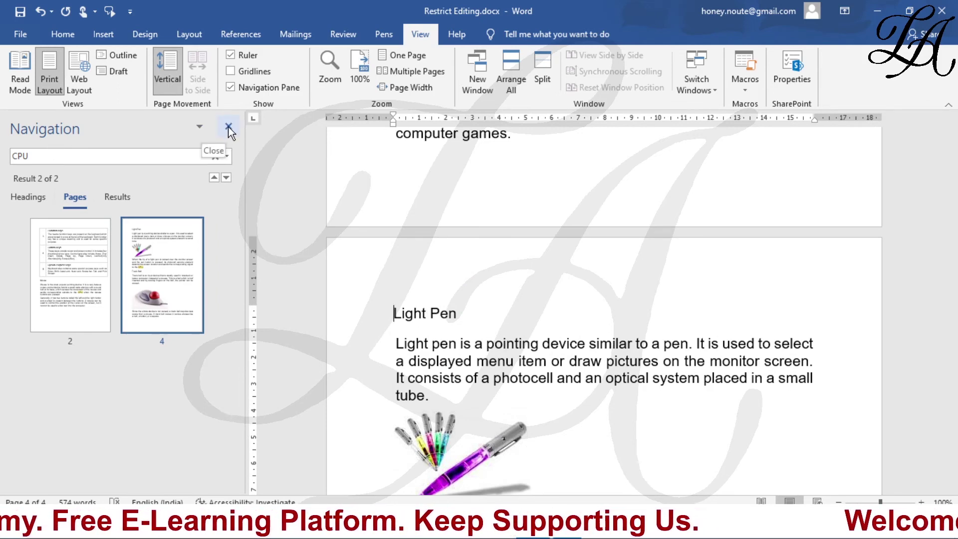
- Uncheck Navigation Pane in the Show group and scroll back up the document
{"action": "left_click", "coordinate": [230, 88]}
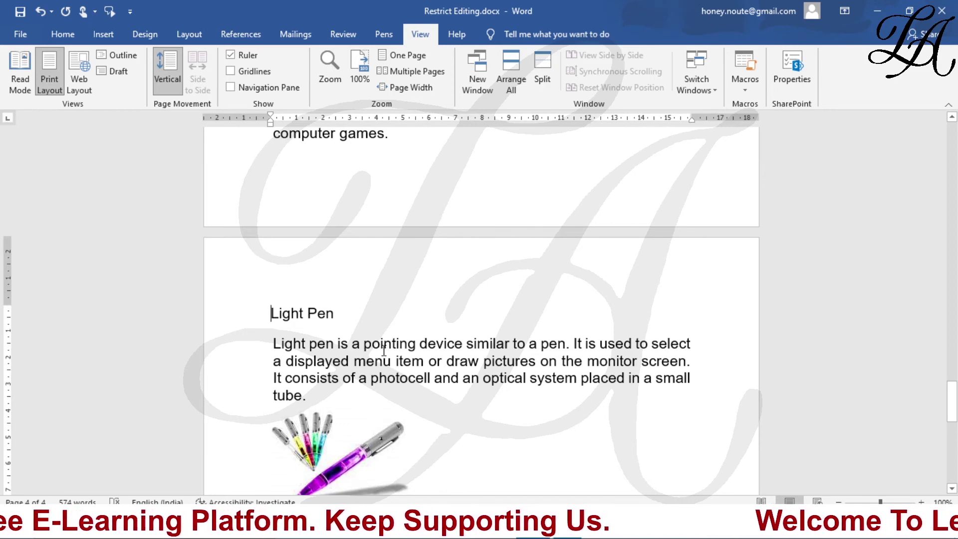
{"action": "scroll", "coordinate": [384, 349], "scroll_direction": "up", "scroll_amount": 1}
{"action": "scroll", "coordinate": [384, 349], "scroll_direction": "up", "scroll_amount": 5}
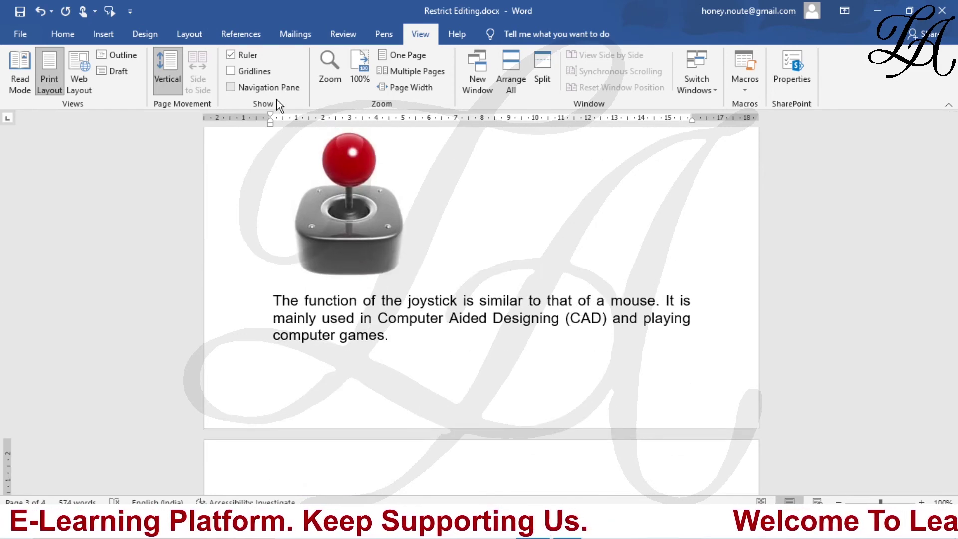